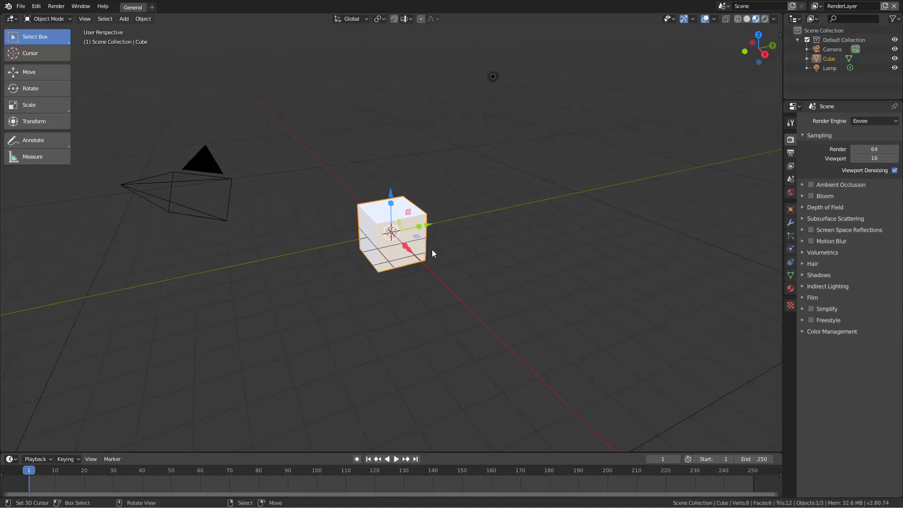
# Step: Place an independent duplicate of the cube beside it and a linked duplicate of the original cube above it
pyautogui.hotkey('shift', 'd')
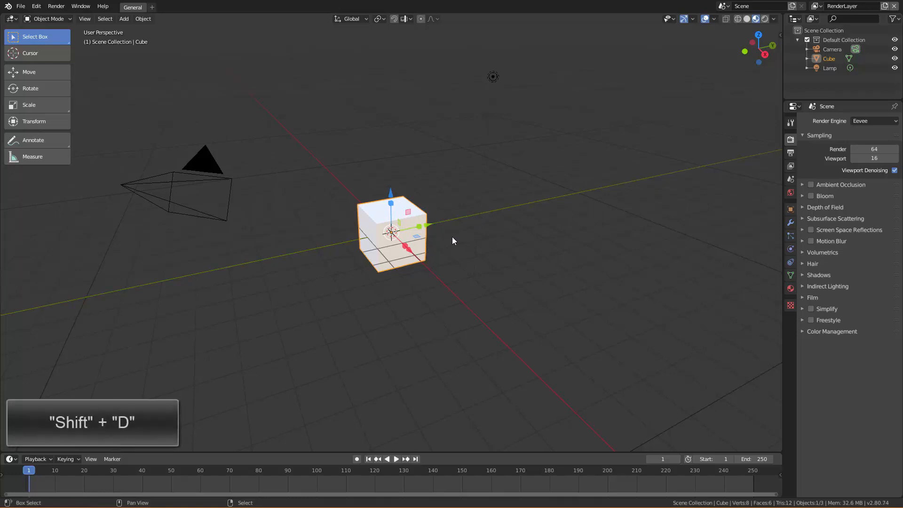
pyautogui.click(628, 193)
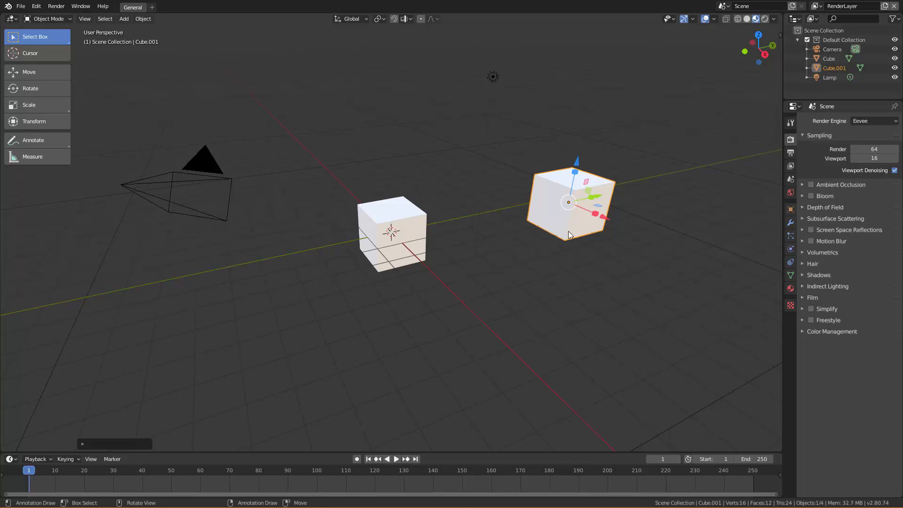
pyautogui.click(391, 217)
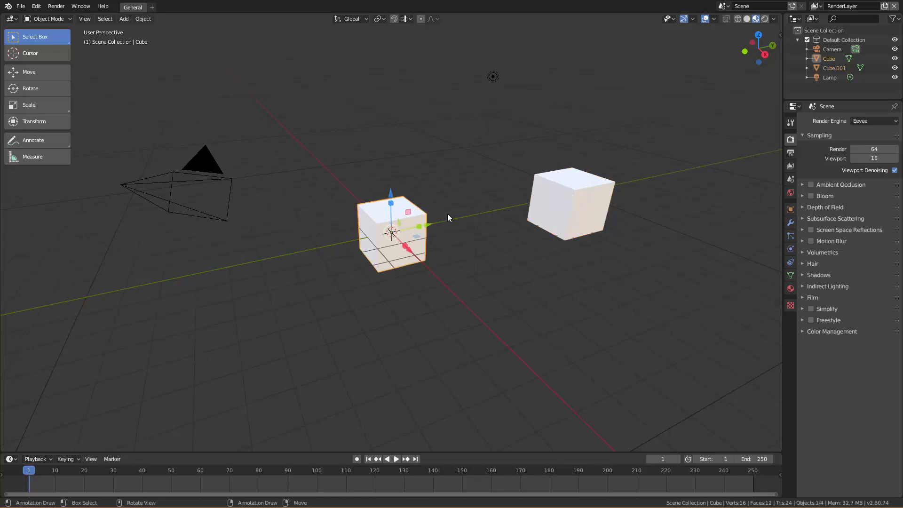
pyautogui.hotkey('alt', 'd')
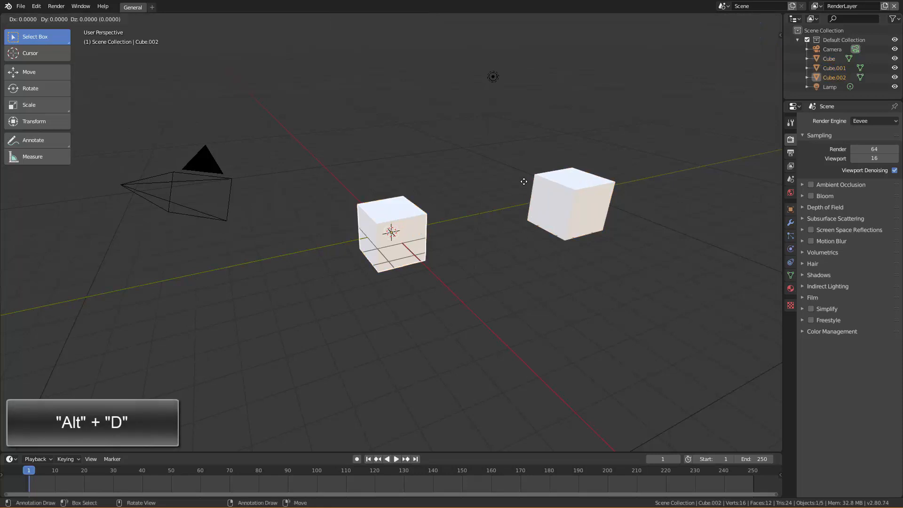
pyautogui.click(516, 92)
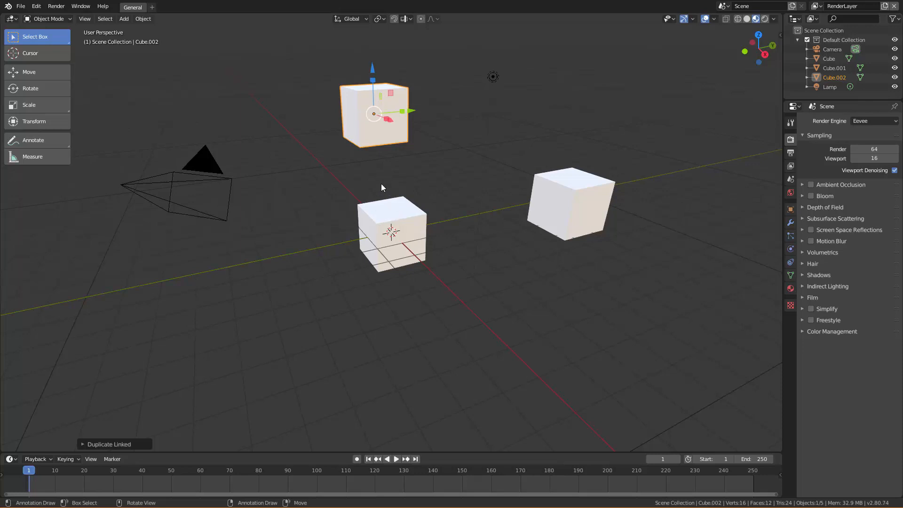
# Step: Try moving a lower corner vertex of the upper linked cube in Edit Mode, cancelling the move and returning to Object Mode
pyautogui.press('Tab')
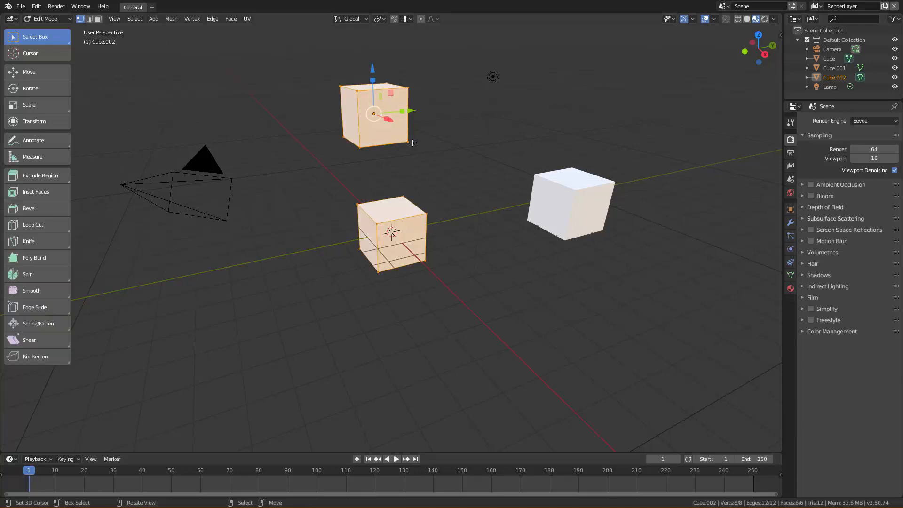
pyautogui.click(412, 142)
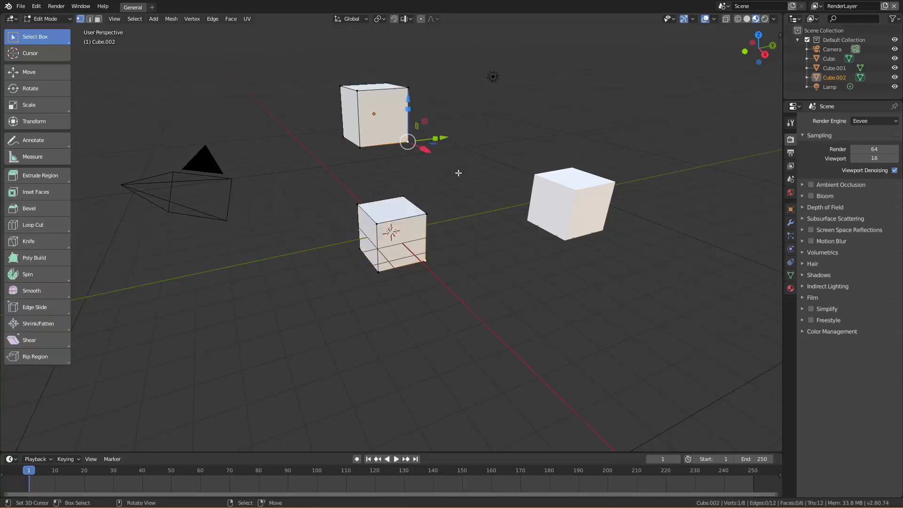
pyautogui.press('g')
pyautogui.press('Escape')
pyautogui.press('Tab')
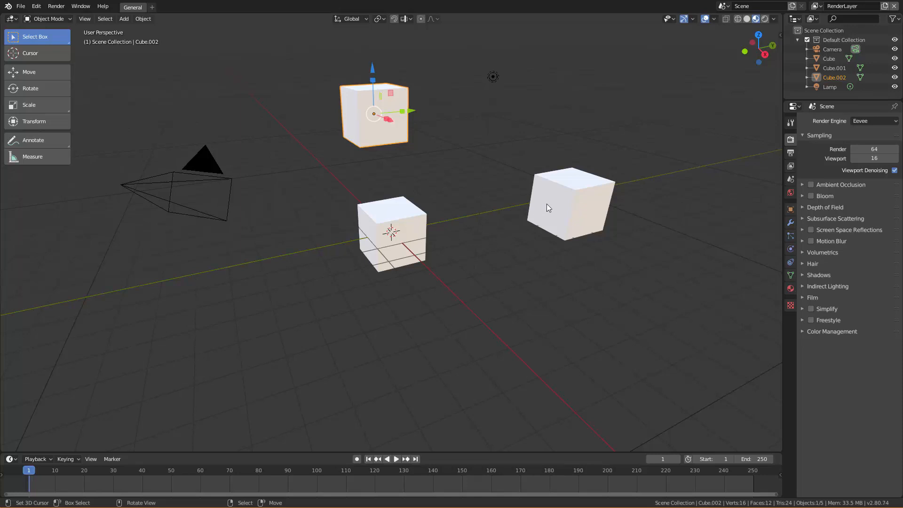
# Step: Link the independent duplicate's Object Data to that of the original cube
pyautogui.click(581, 212)
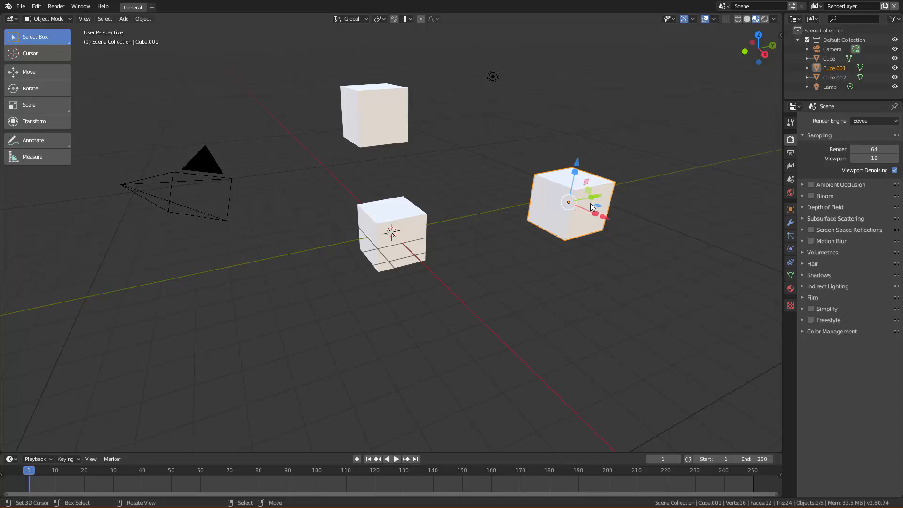
pyautogui.keyDown('shift'); pyautogui.click(411, 221); pyautogui.keyUp('shift')
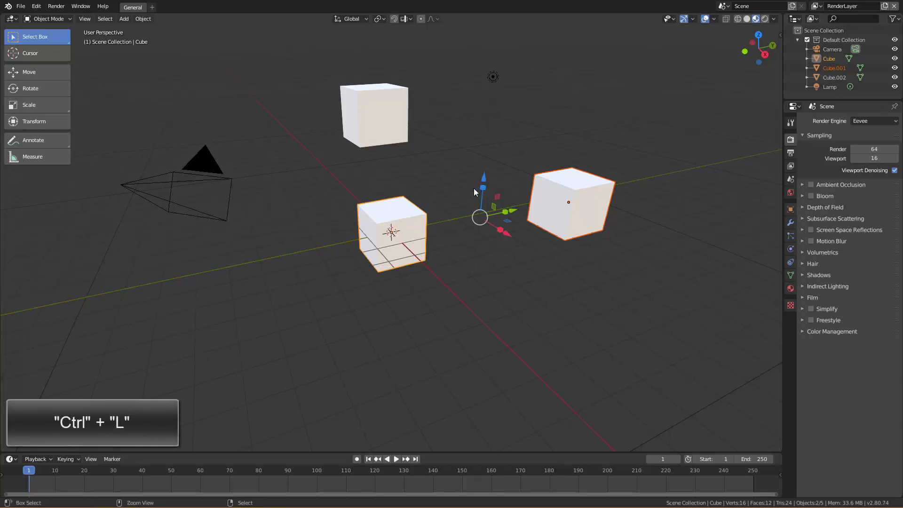
pyautogui.hotkey('ctrl', 'l')
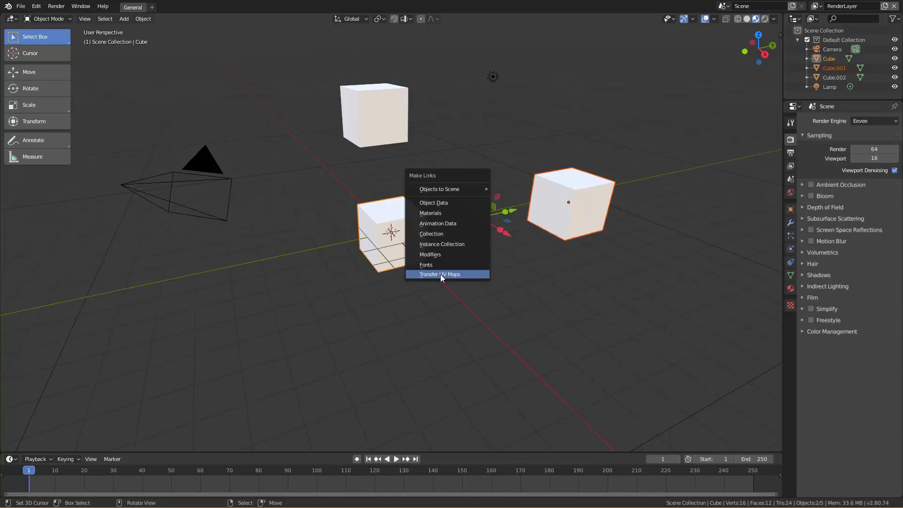
pyautogui.click(430, 204)
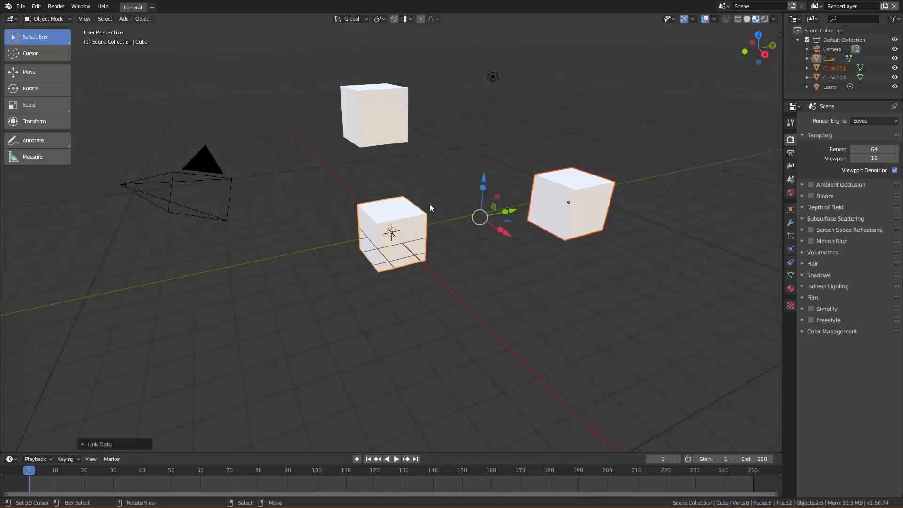
# Step: Try moving an upper corner vertex of the newly linked side cube in Edit Mode, cancelling the move and returning to Object Mode
pyautogui.click(567, 197)
pyautogui.press('Tab')
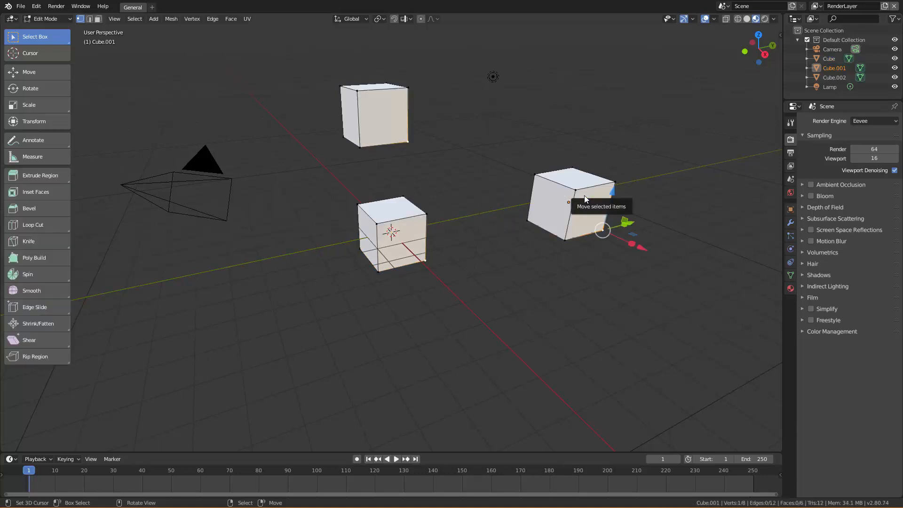
pyautogui.click(620, 181)
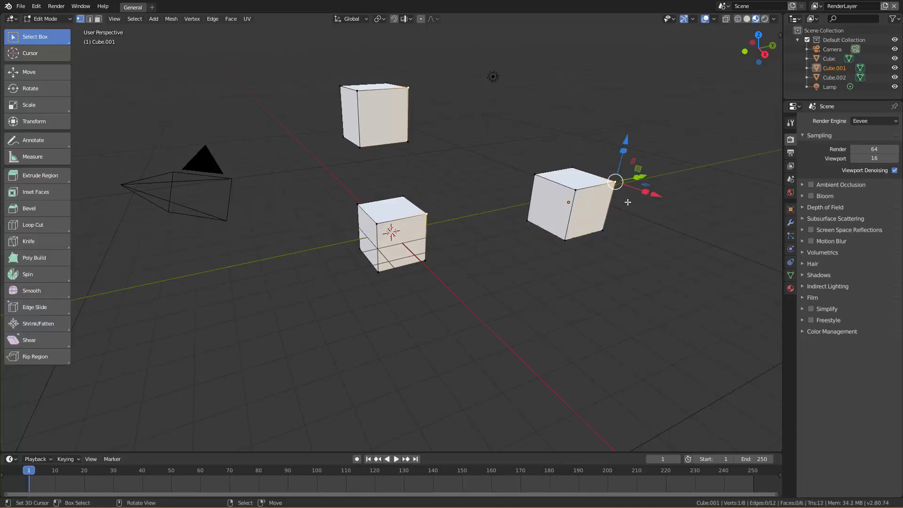
pyautogui.press('g')
pyautogui.press('Escape')
pyautogui.press('Tab')
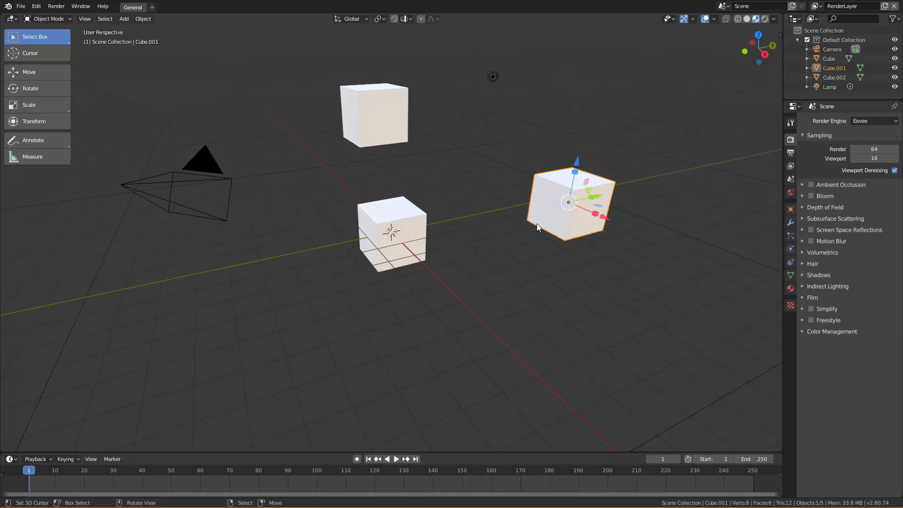
# Step: Enable nodes on the side cube's material and rename the material "test"
pyautogui.click(790, 288)
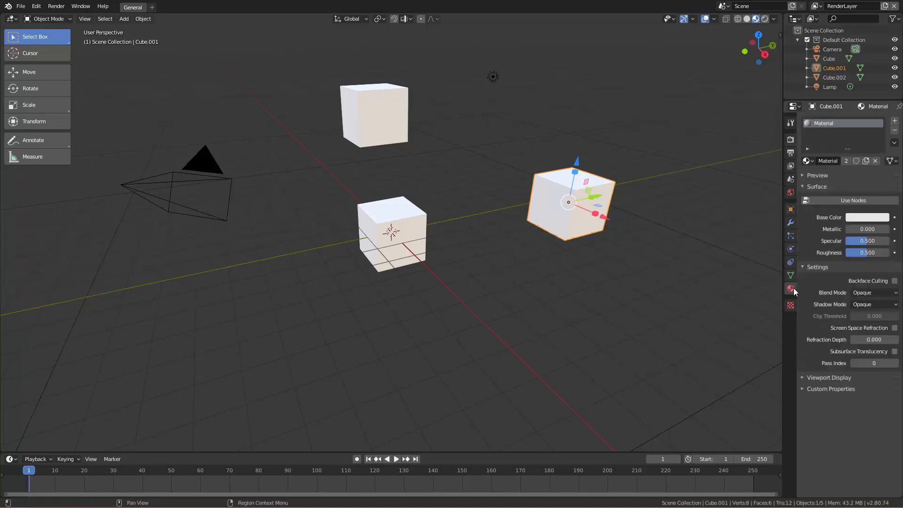
pyautogui.click(842, 198)
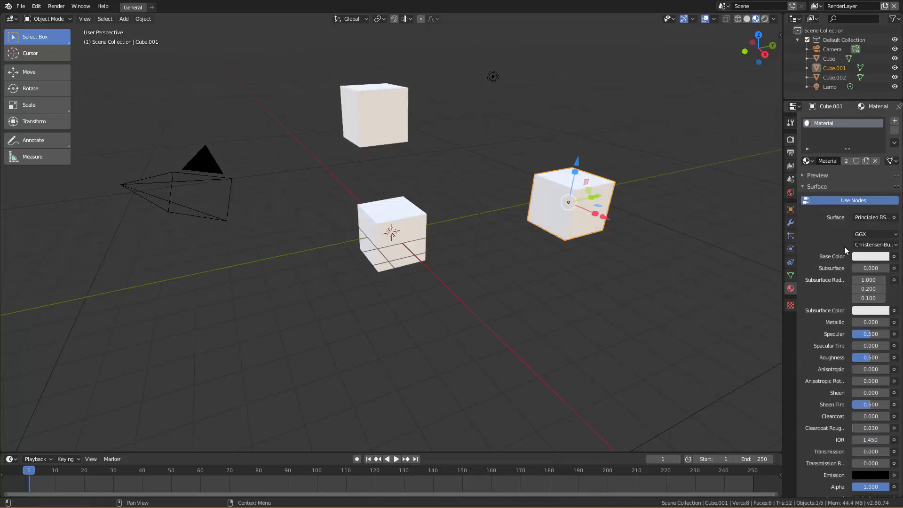
pyautogui.doubleClick(828, 124)
pyautogui.write('test')
pyautogui.press('Return')
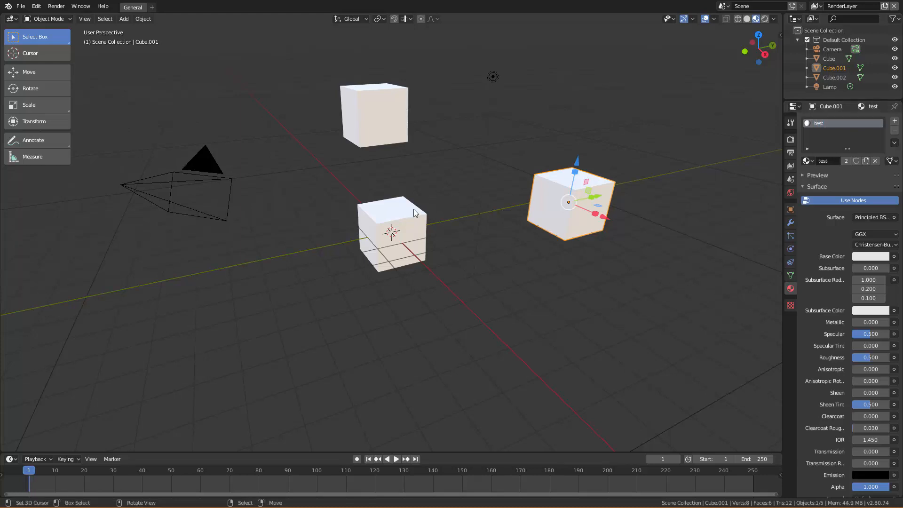
# Step: Check the material on the other two cubes and set the "test" material's base color to orange from the side cube
pyautogui.click(400, 229)
pyautogui.click(392, 119)
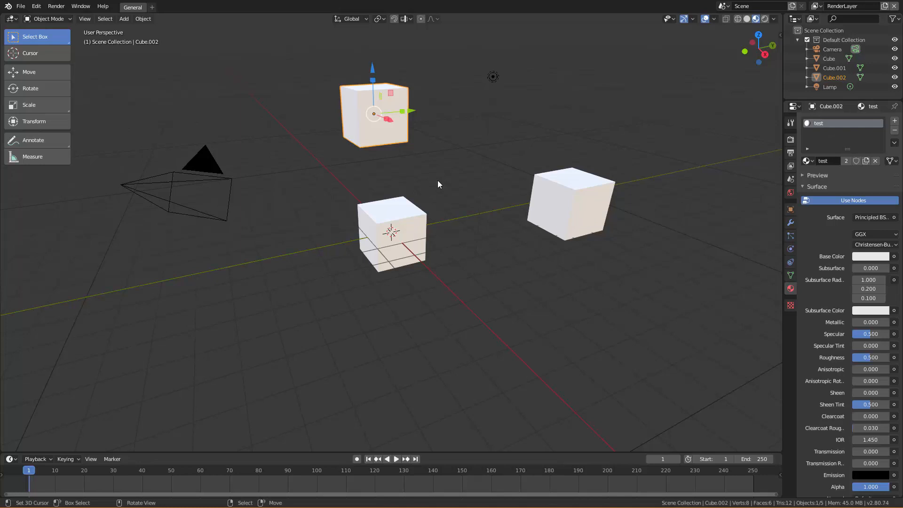
pyautogui.click(569, 185)
pyautogui.click(869, 256)
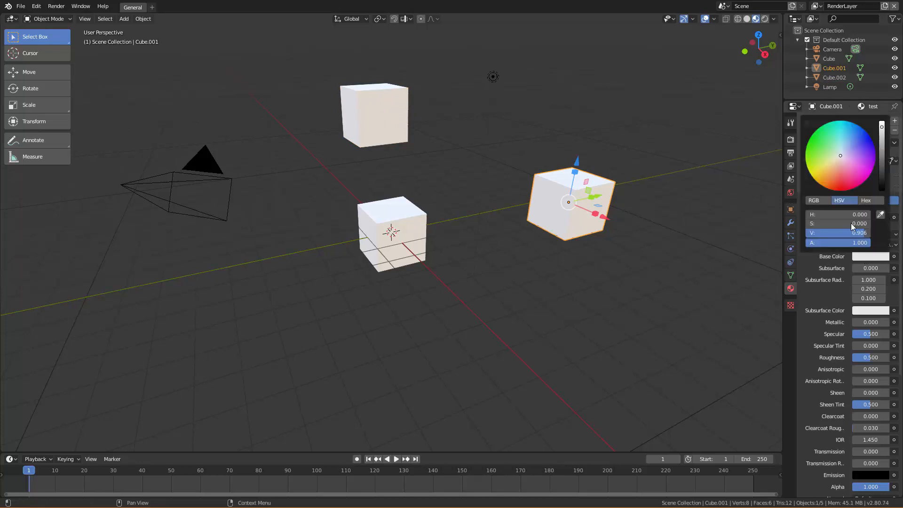
pyautogui.moveTo(830, 156); pyautogui.dragTo(830, 176)
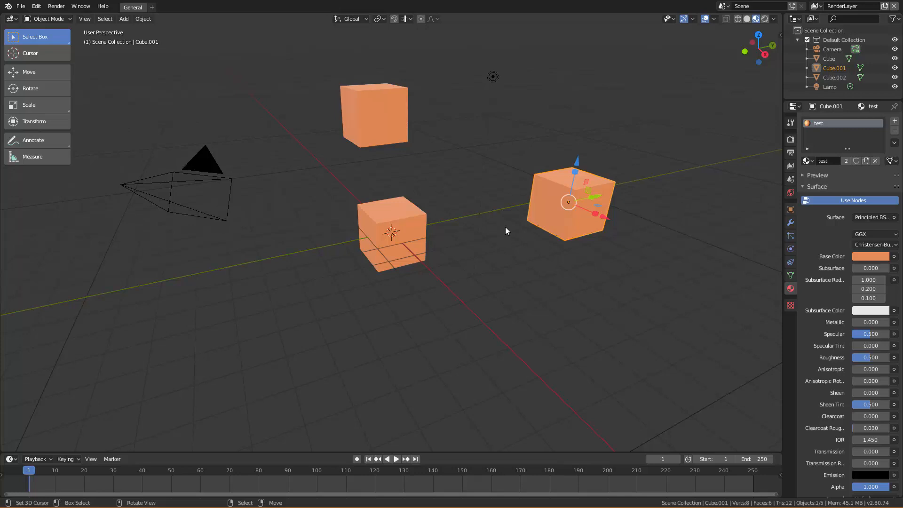
# Step: Place an independent duplicate of the original cube on the side nearest the camera and remove the copy's material slot
pyautogui.hotkey('ctrl', 'l')
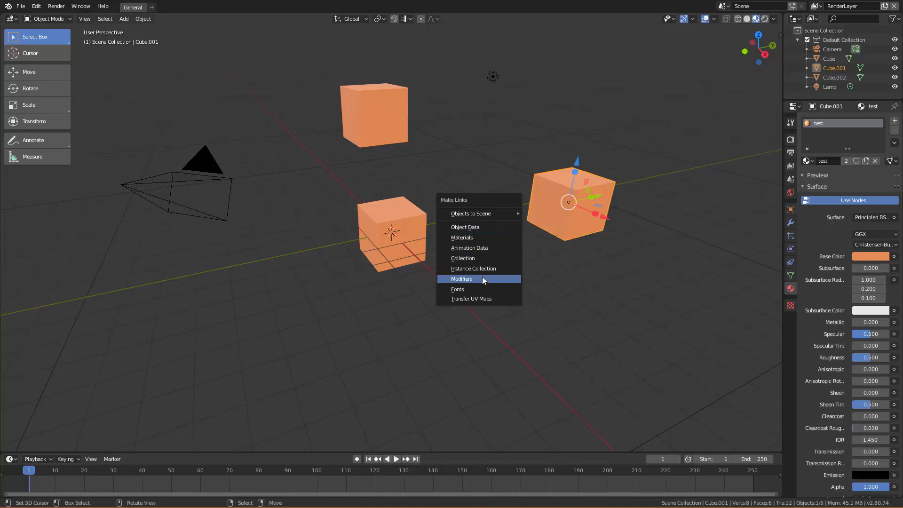
pyautogui.click(405, 213)
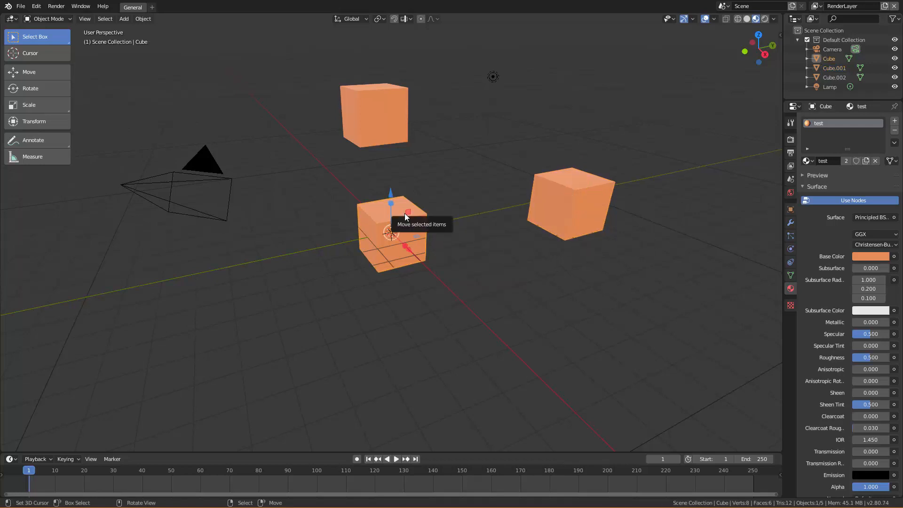
pyautogui.hotkey('shift', 'd')
pyautogui.click(272, 268)
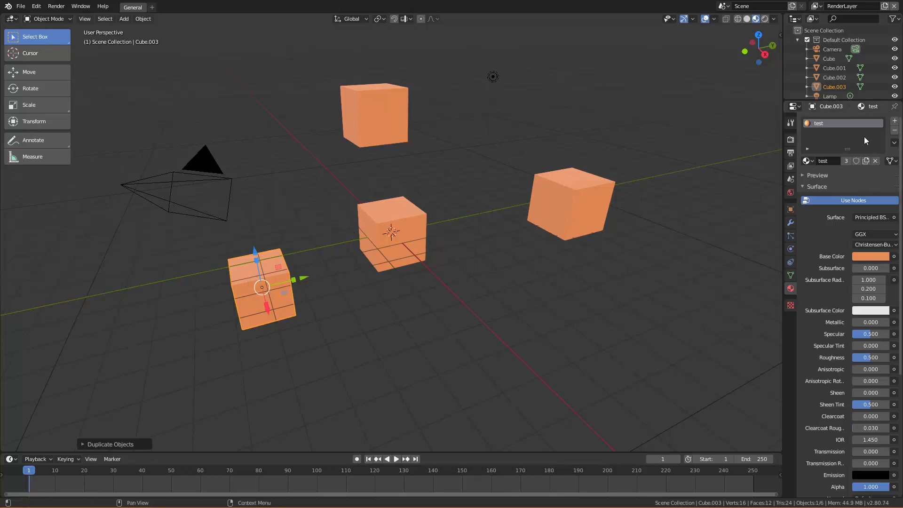
pyautogui.click(894, 130)
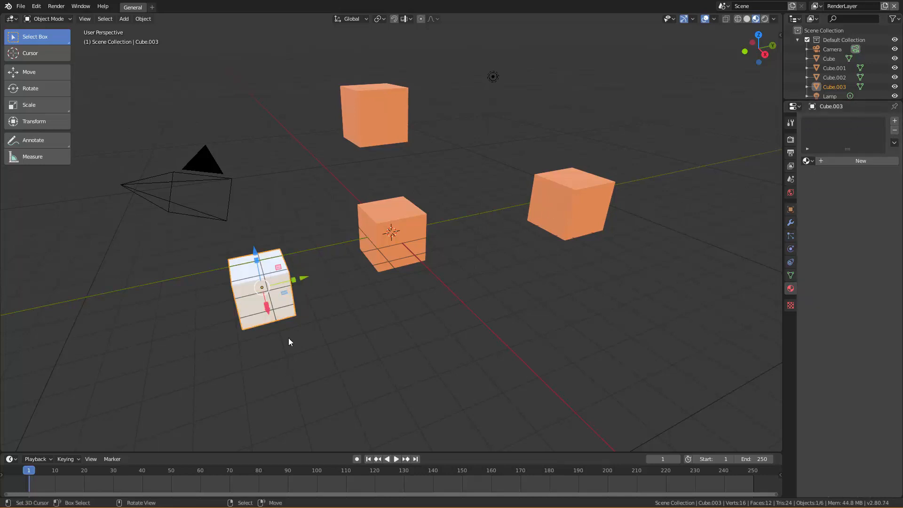
# Step: Duplicate the cube without a material, place the copy beside it, and give the copy a new material
pyautogui.moveTo(304, 334); pyautogui.dragTo(463, 254, button='middle')
pyautogui.hotkey('shift', 'd')
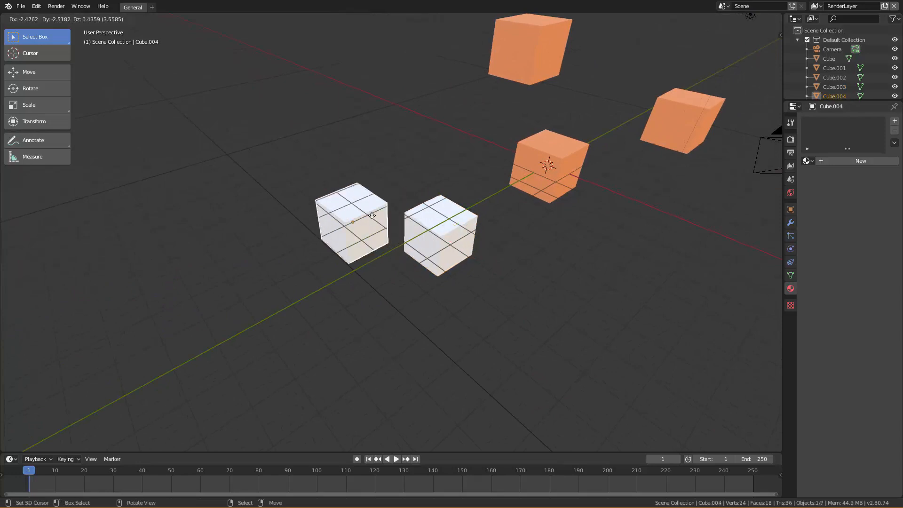
pyautogui.click(331, 214)
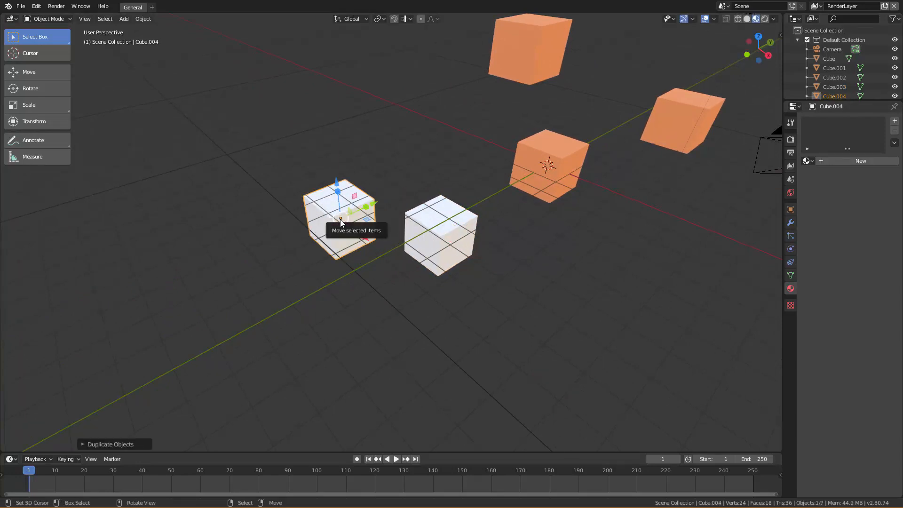
pyautogui.click(856, 160)
# Step: Link the newest white cube's Materials to the neighbouring white cube that has no material
pyautogui.click(428, 240)
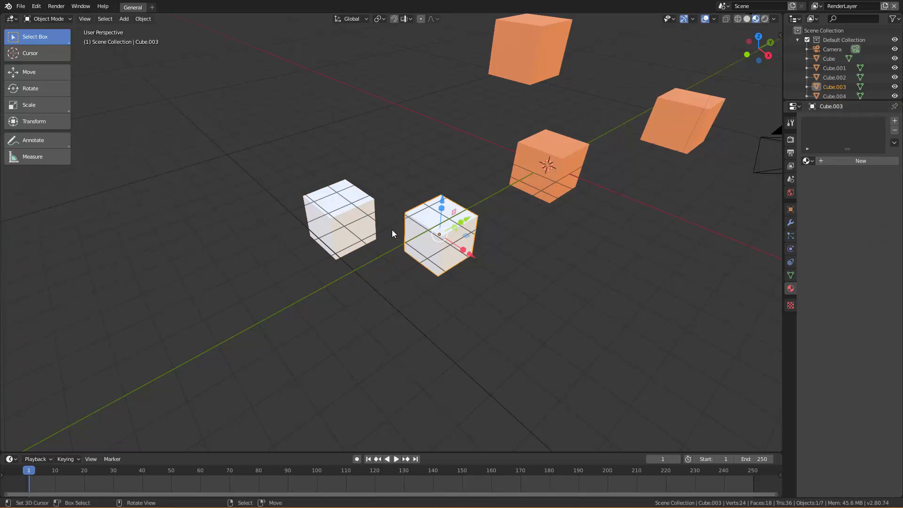
pyautogui.keyDown('shift'); pyautogui.click(355, 227); pyautogui.keyUp('shift')
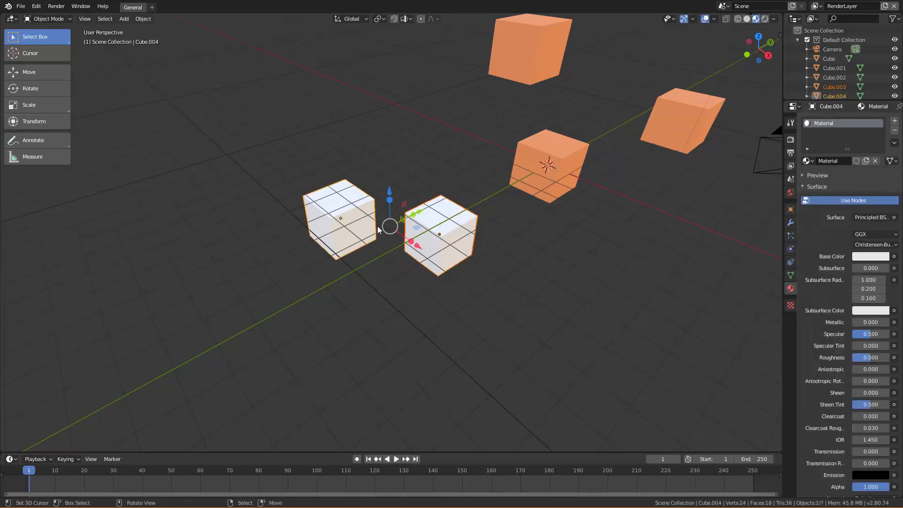
pyautogui.hotkey('ctrl', 'l')
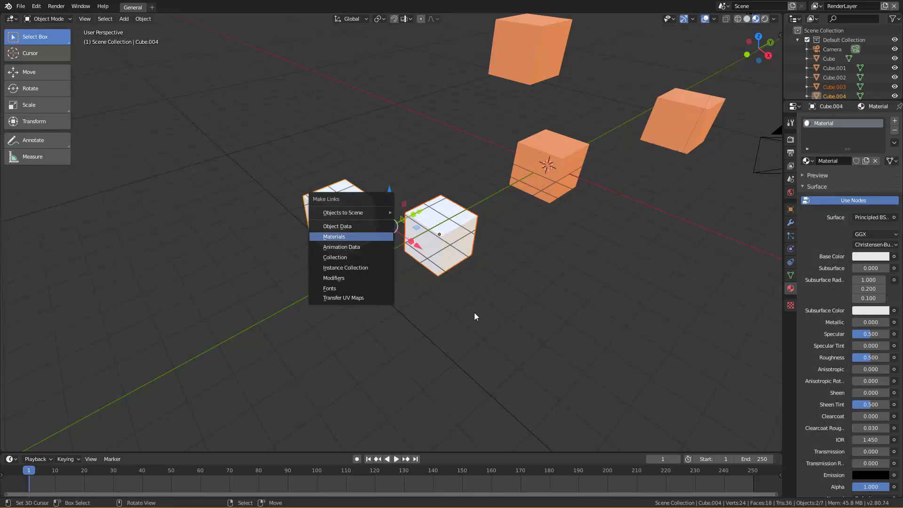
pyautogui.click(340, 236)
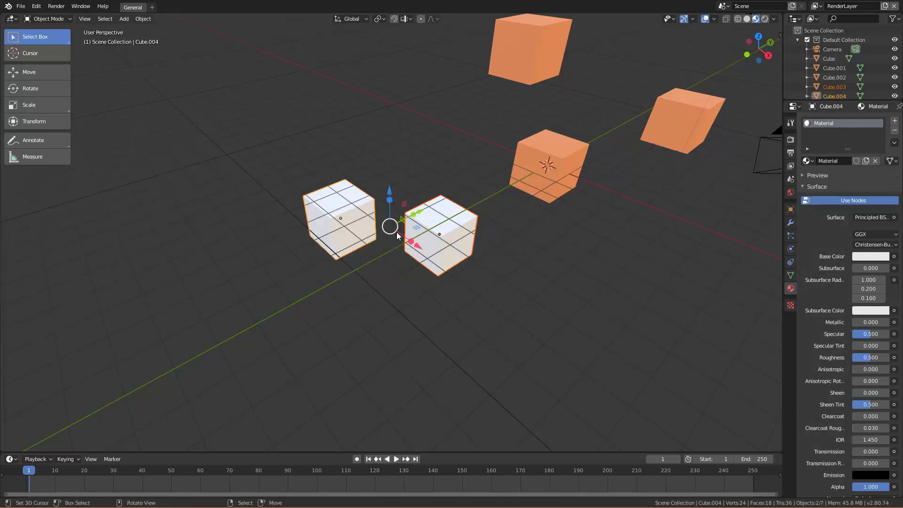
pyautogui.hotkey('ctrl', 'l')
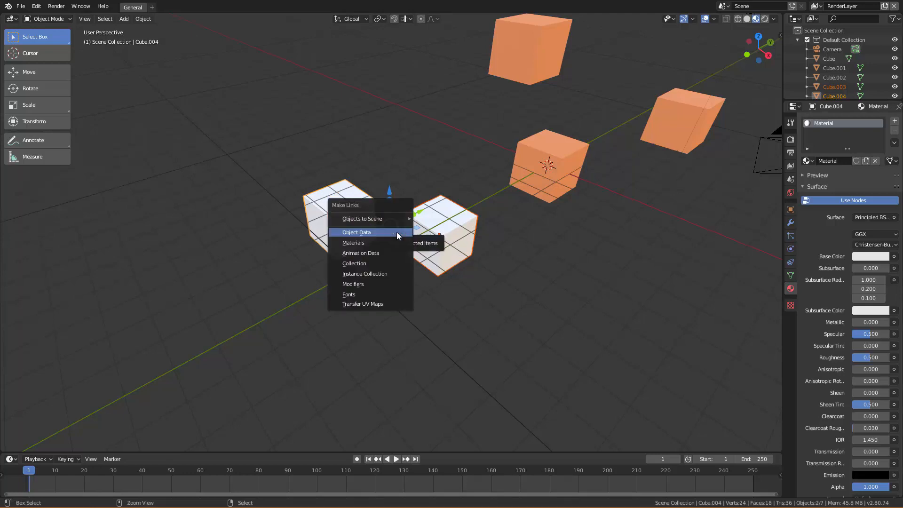
pyautogui.click(372, 242)
# Step: Check the shared material on both white cubes and rename it "toto"
pyautogui.click(446, 226)
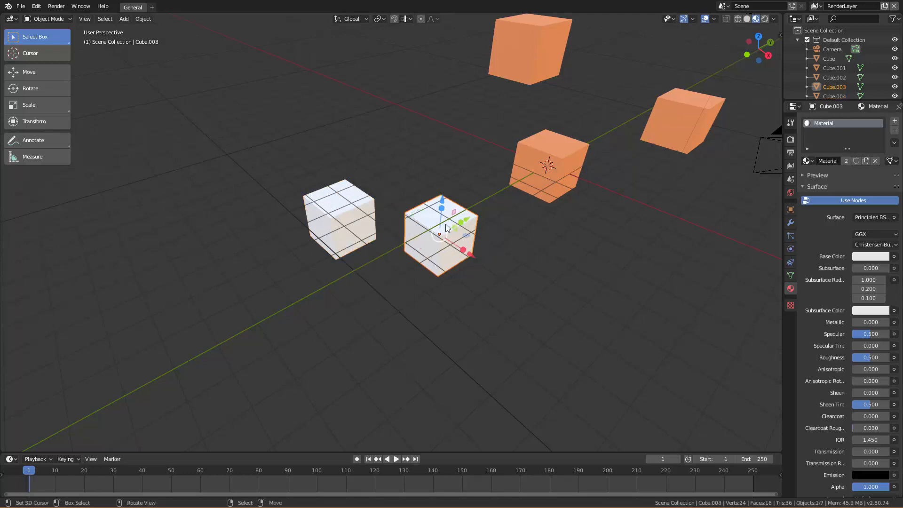
pyautogui.rightClick(364, 206)
pyautogui.rightClick(463, 230)
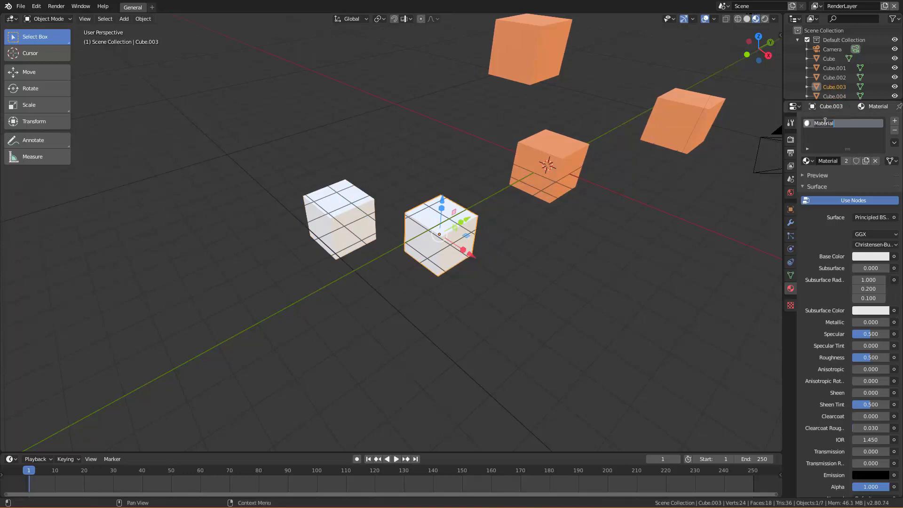
pyautogui.write('tot')
pyautogui.press('Return')
pyautogui.doubleClick(827, 159)
pyautogui.write('o')
pyautogui.press('Return')
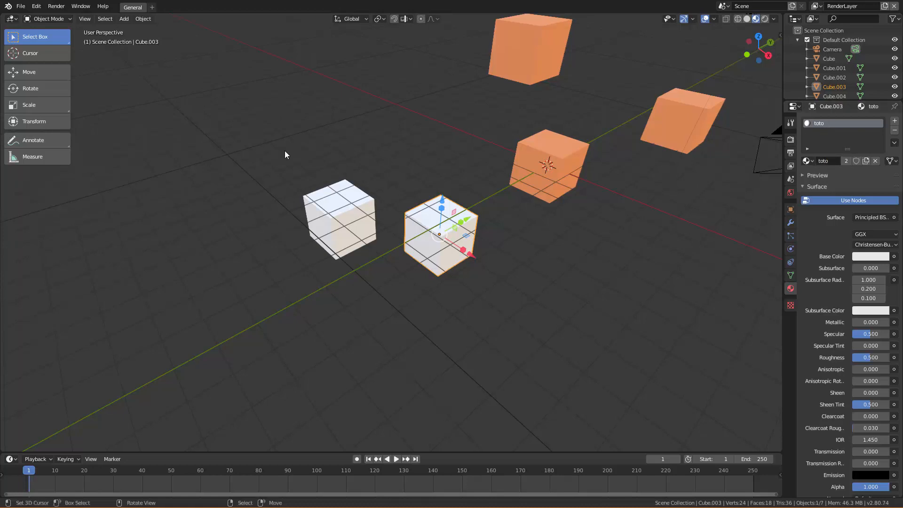
# Step: Select the white cube Cube.003 and pull one upper corner vertex of its mesh outward away from the cube
pyautogui.click(359, 214)
pyautogui.click(436, 231)
pyautogui.click(335, 234)
pyautogui.click(433, 239)
pyautogui.press('Tab')
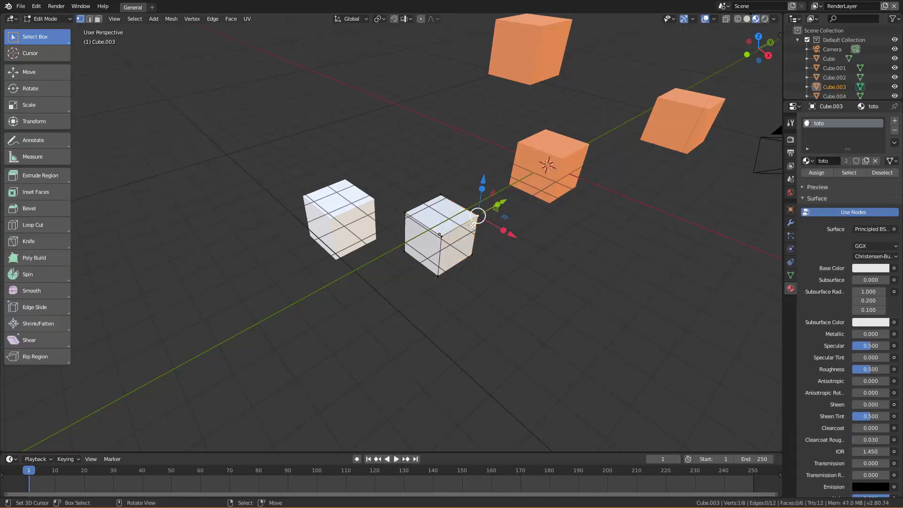
pyautogui.press('g')
pyautogui.click(536, 237)
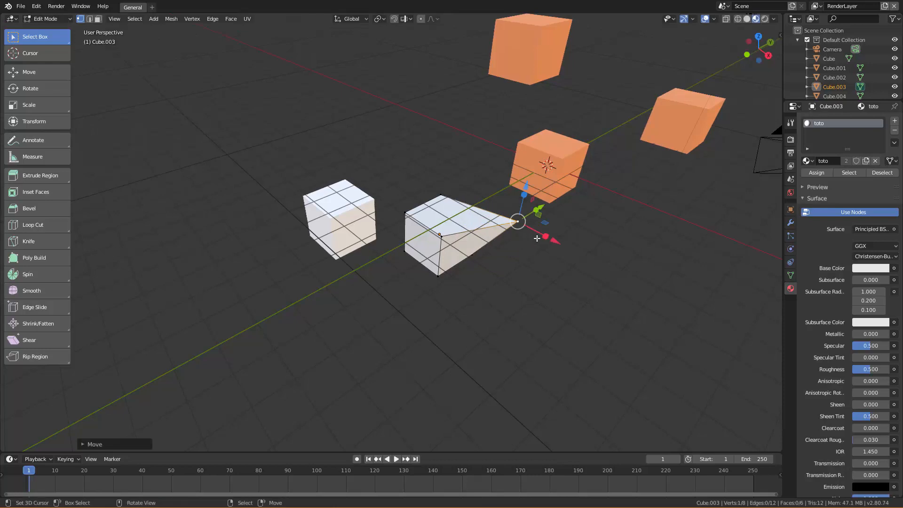
pyautogui.press('Tab')
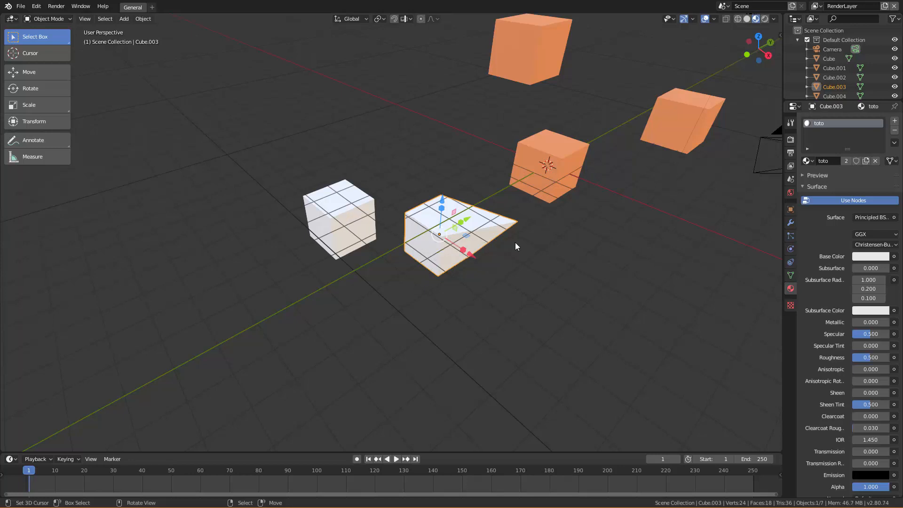
pyautogui.moveTo(516, 246); pyautogui.dragTo(400, 301, button='middle')
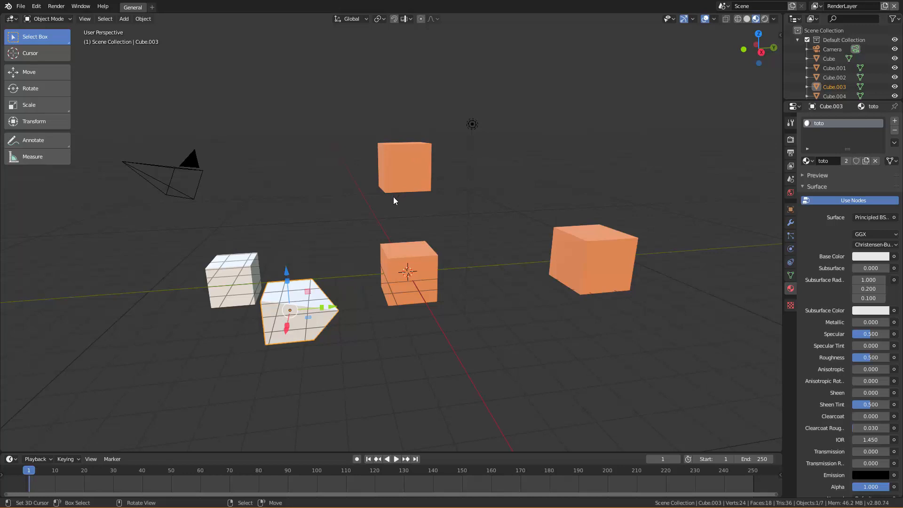
pyautogui.hotkey('ctrl', 'l')
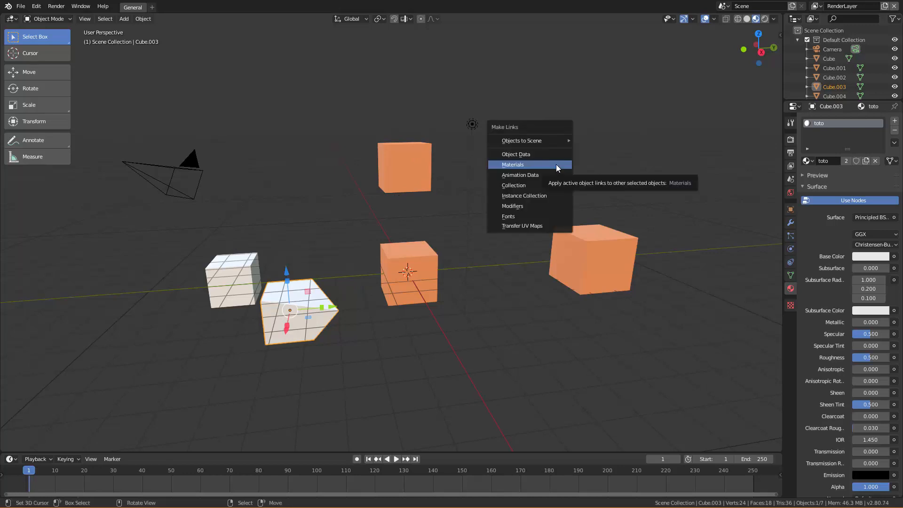
pyautogui.click(512, 164)
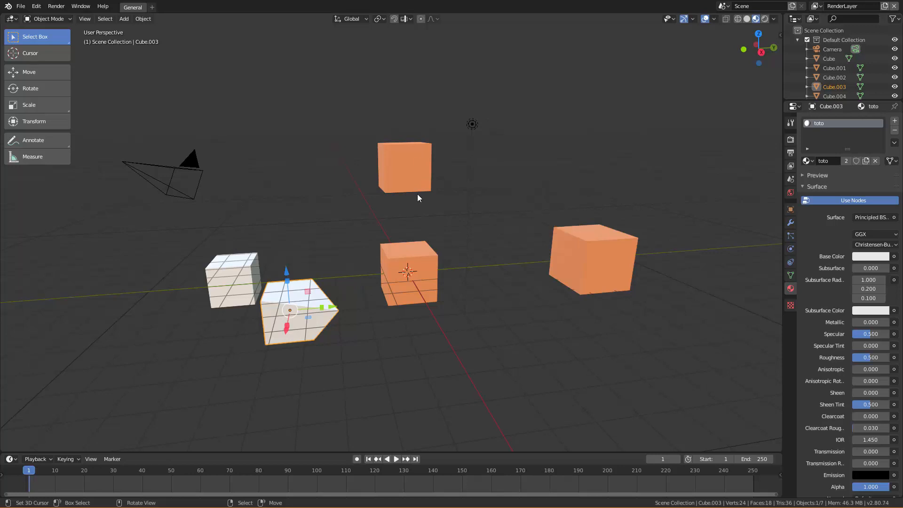
# Step: Switch the material slot of the orange cube Cube.001 to link its material to Object
pyautogui.click(578, 249)
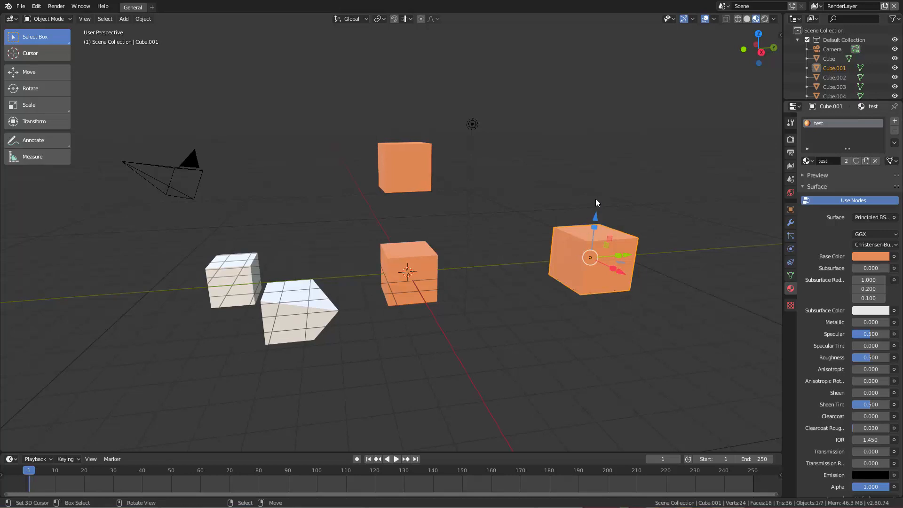
pyautogui.click(889, 161)
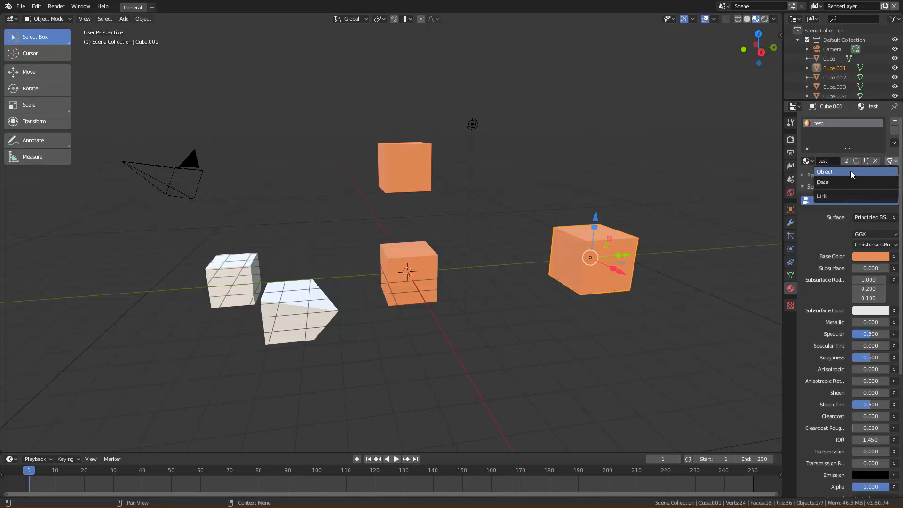
pyautogui.click(829, 171)
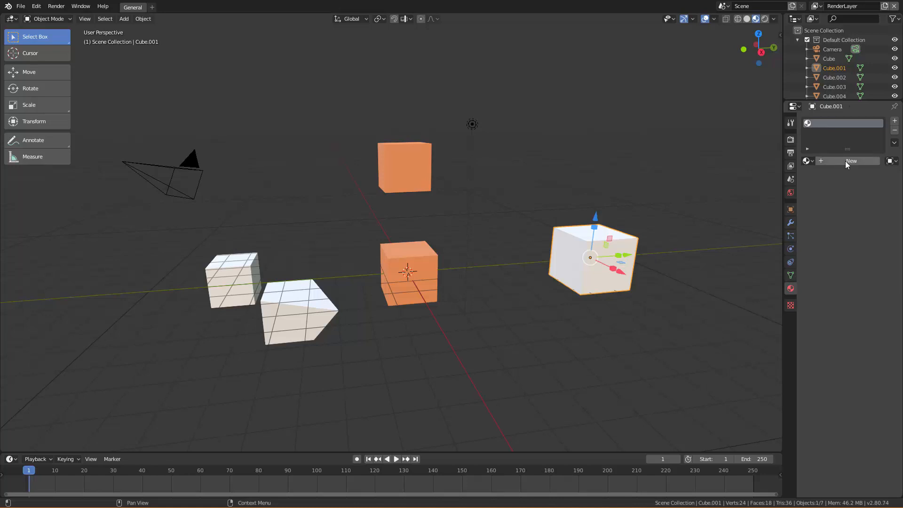
# Step: Pull an upper corner vertex of Cube.001's shared mesh upward and outward, and return to Object Mode
pyautogui.press('Tab')
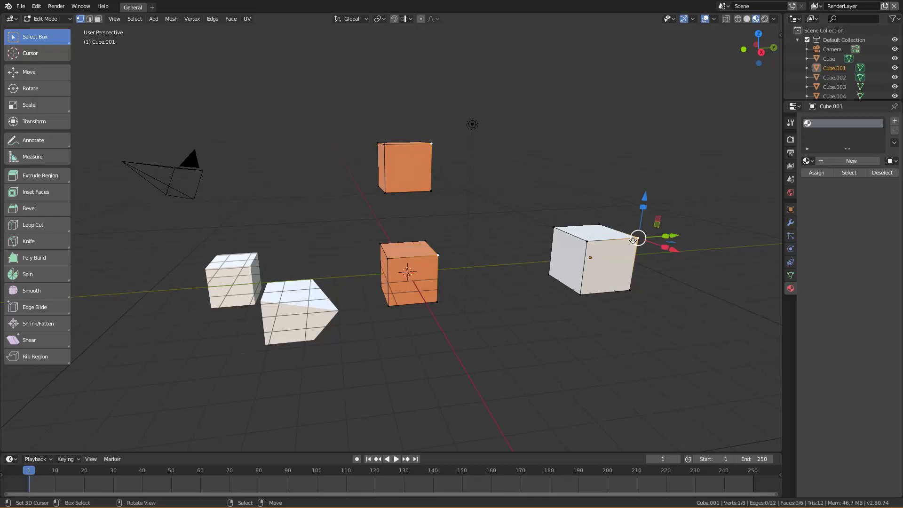
pyautogui.moveTo(637, 237); pyautogui.dragTo(664, 218)
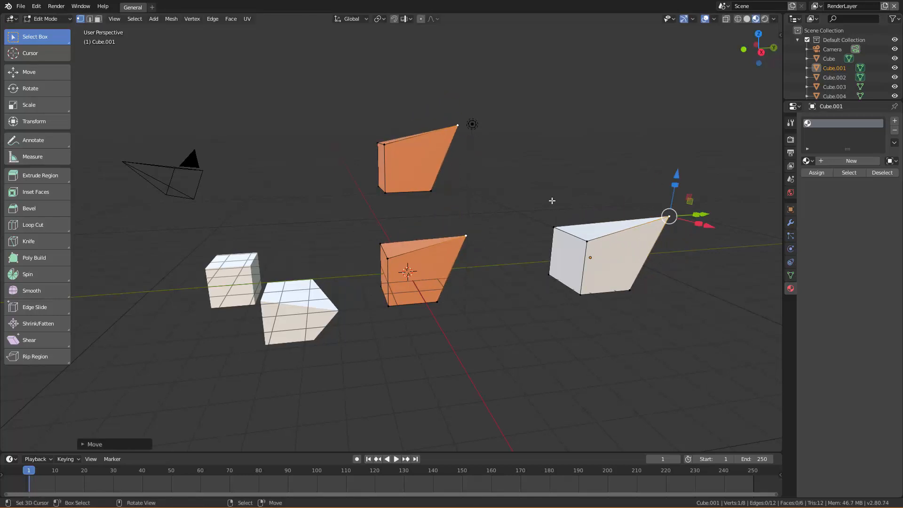
pyautogui.press('Tab')
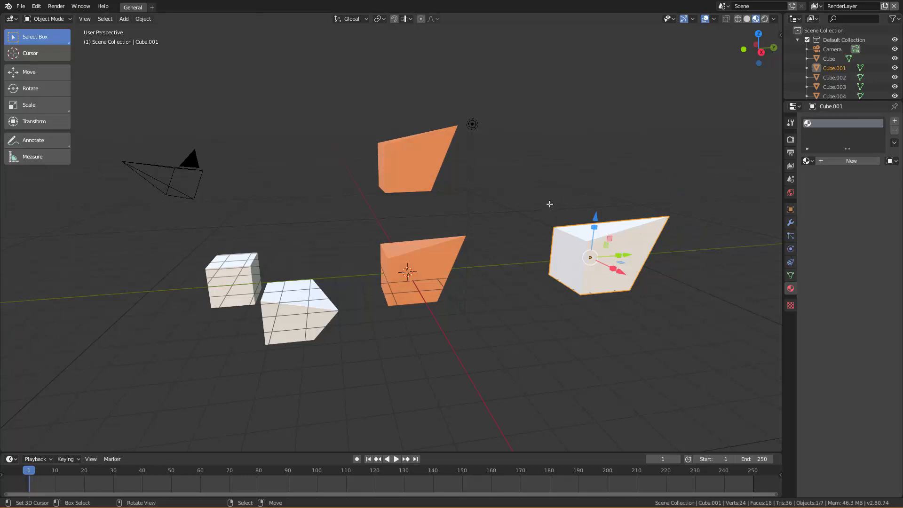